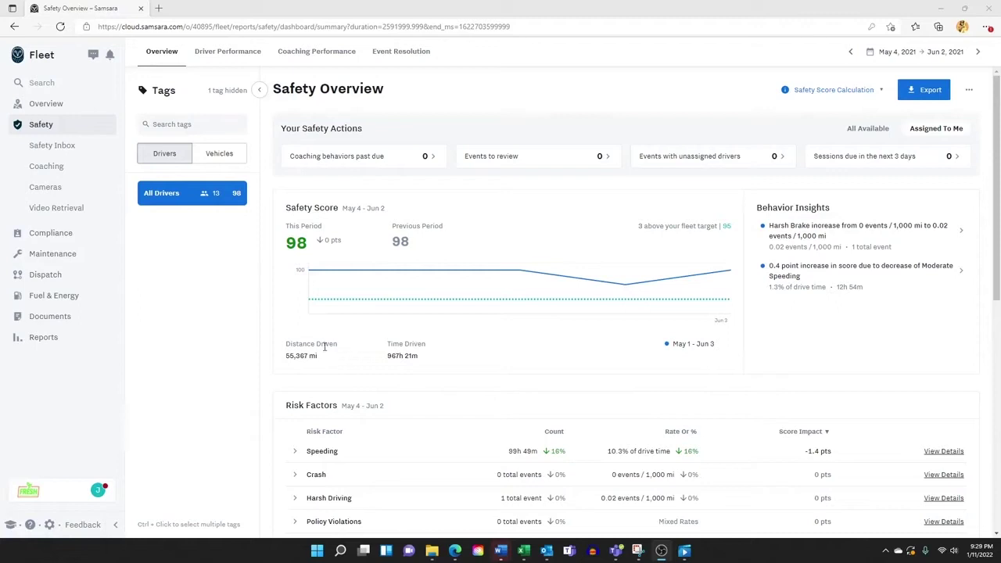
Switch the Safety dashboard to Driver Performance, ranking the 13 drivers by safety score
click(212, 57)
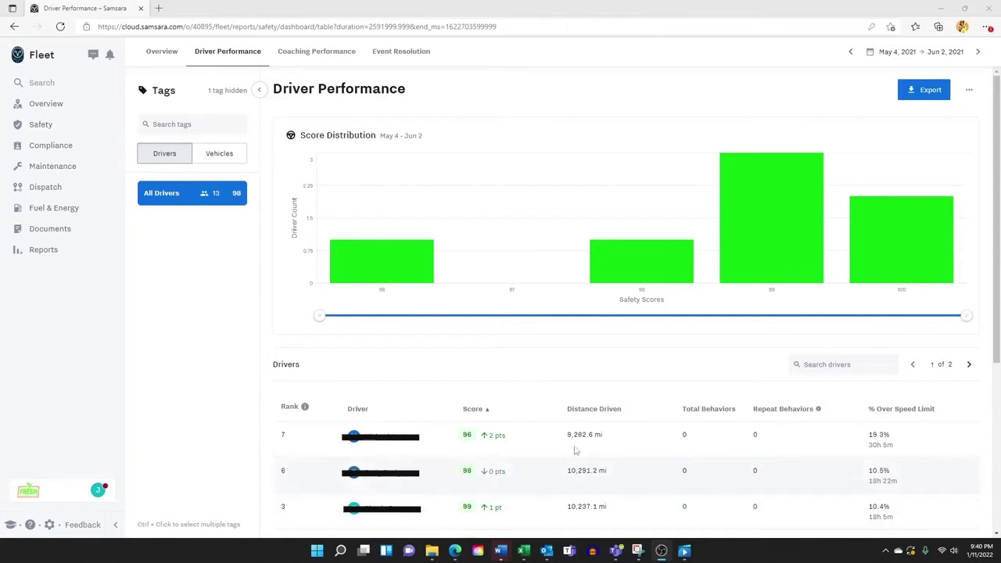
Open the first driver's Safety Dashboard (score 96), review risk factors, and show speeding history by trip
click(444, 443)
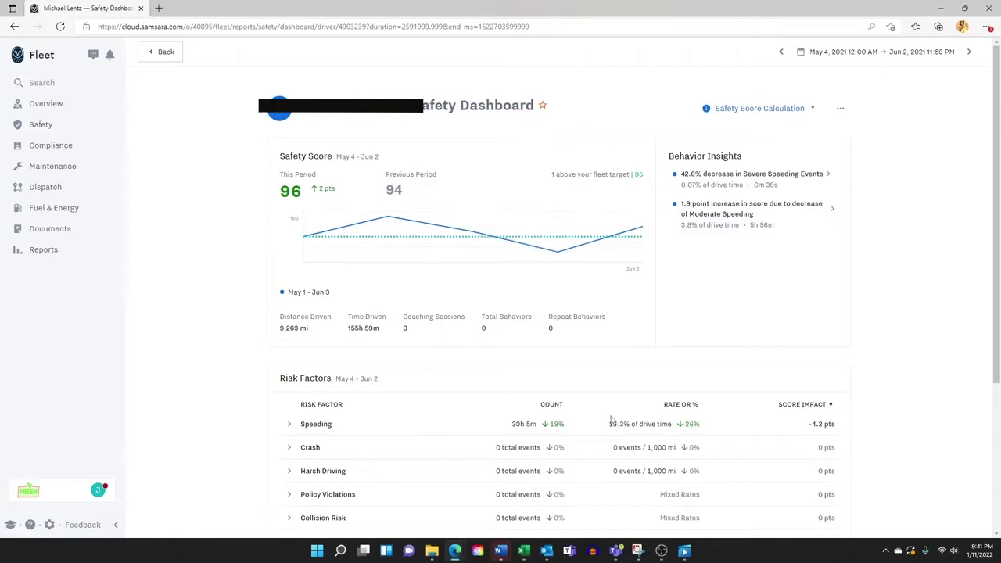
scroll(611, 422, down, 3)
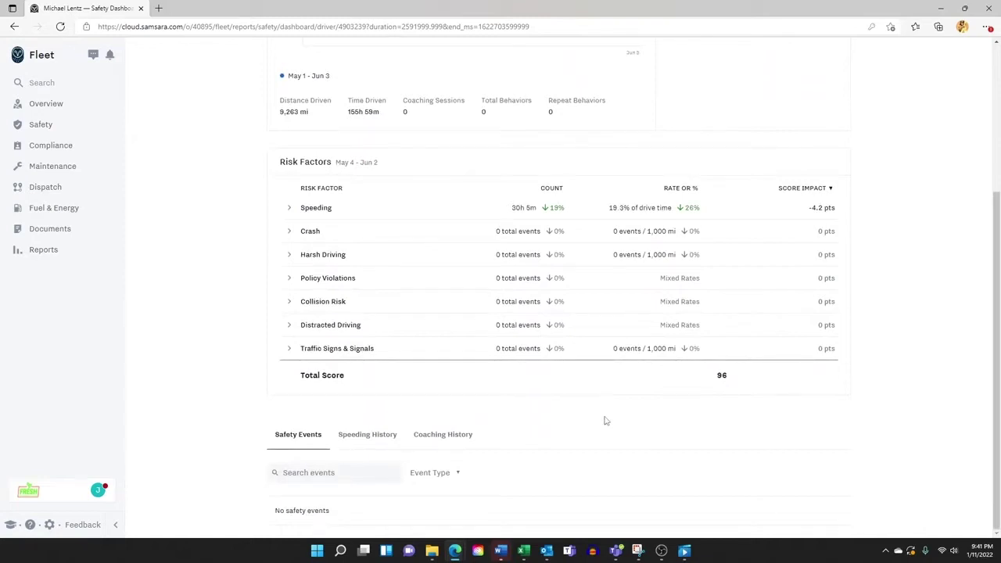
scroll(604, 421, up, 2)
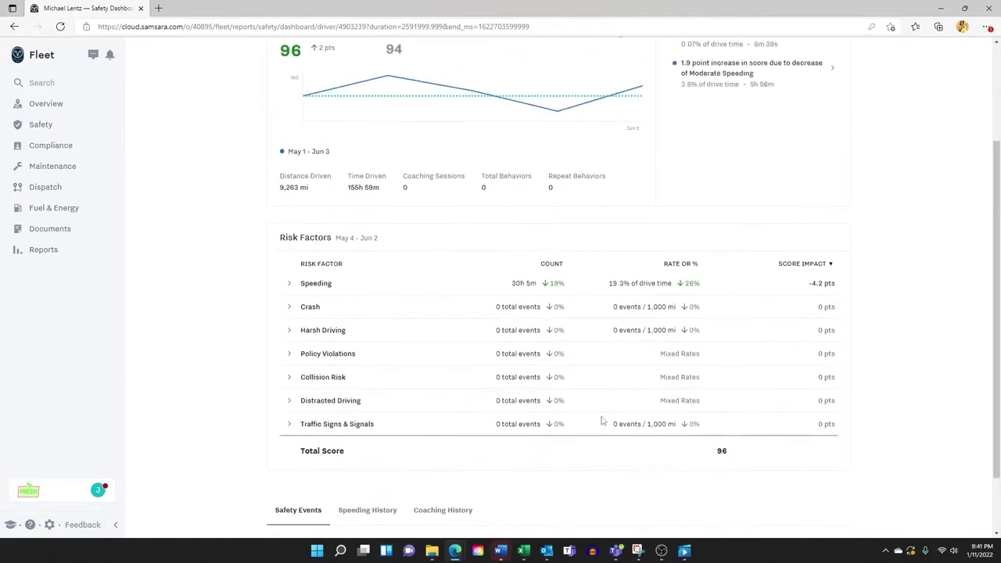
scroll(602, 421, up, 1)
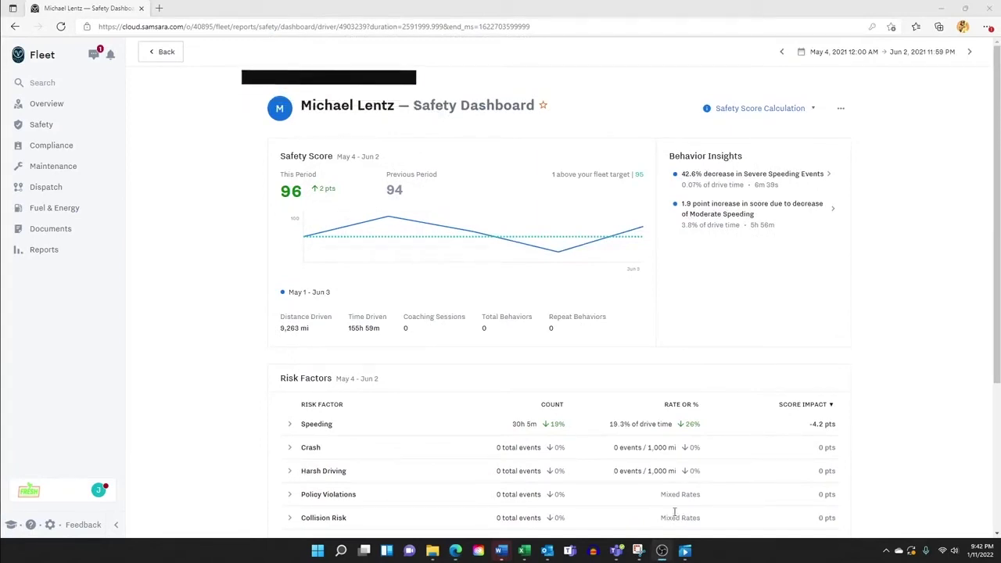
scroll(555, 473, down, 3)
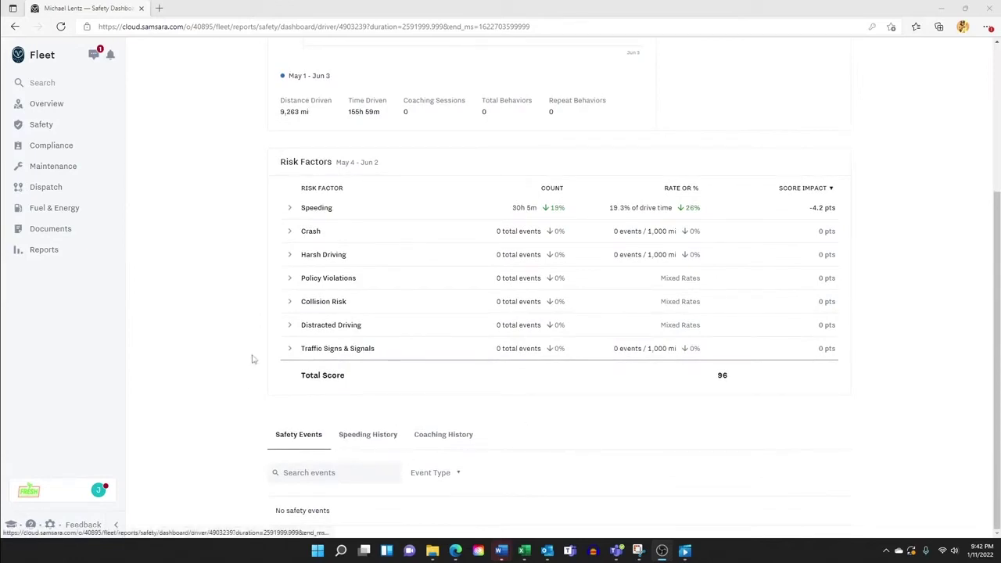
click(374, 436)
Scroll through the driver's speeding trips for Dec 12 – Jan 11, total score 94
scroll(327, 372, down, 3)
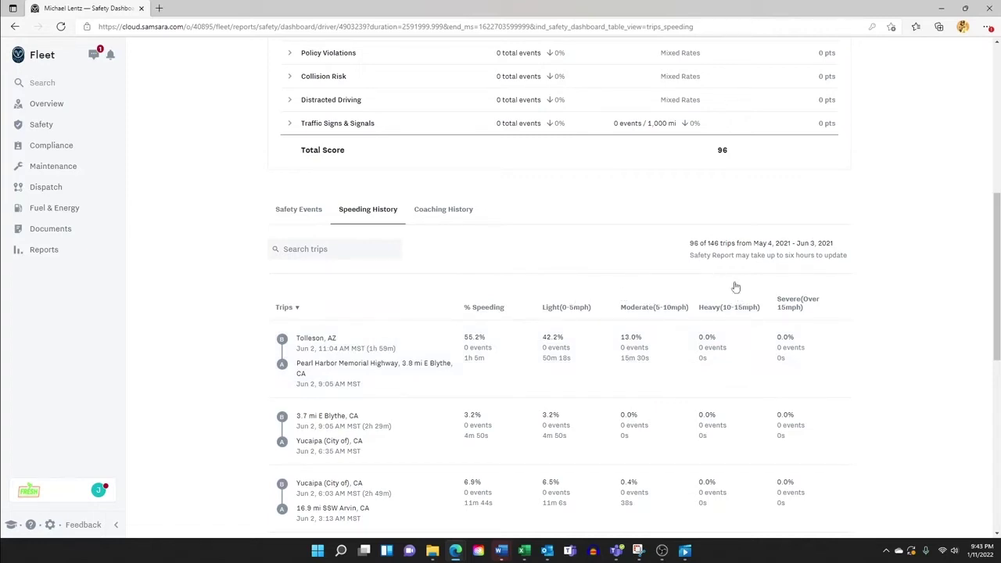
scroll(609, 320, up, 6)
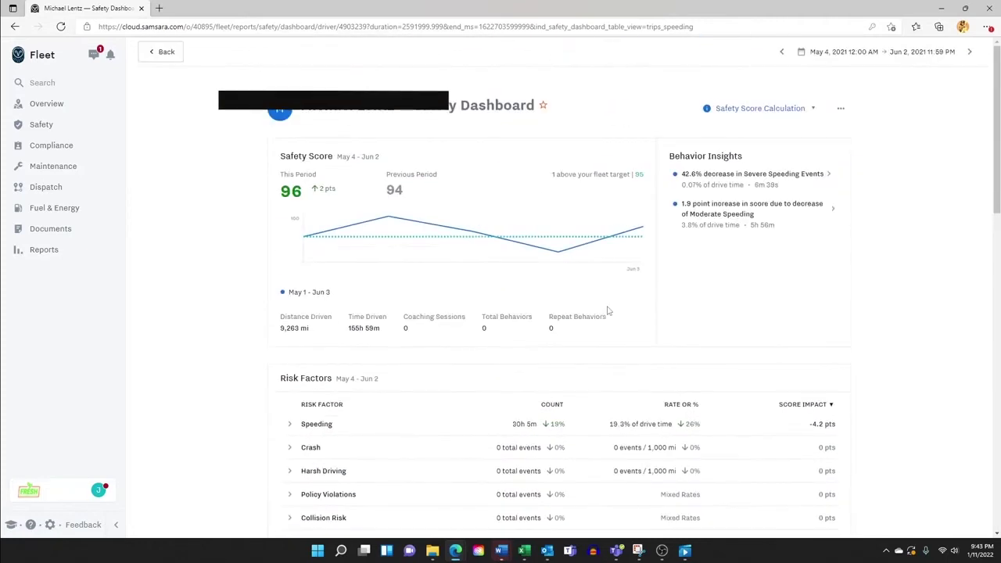
scroll(598, 301, down, 3)
scroll(583, 288, down, 1)
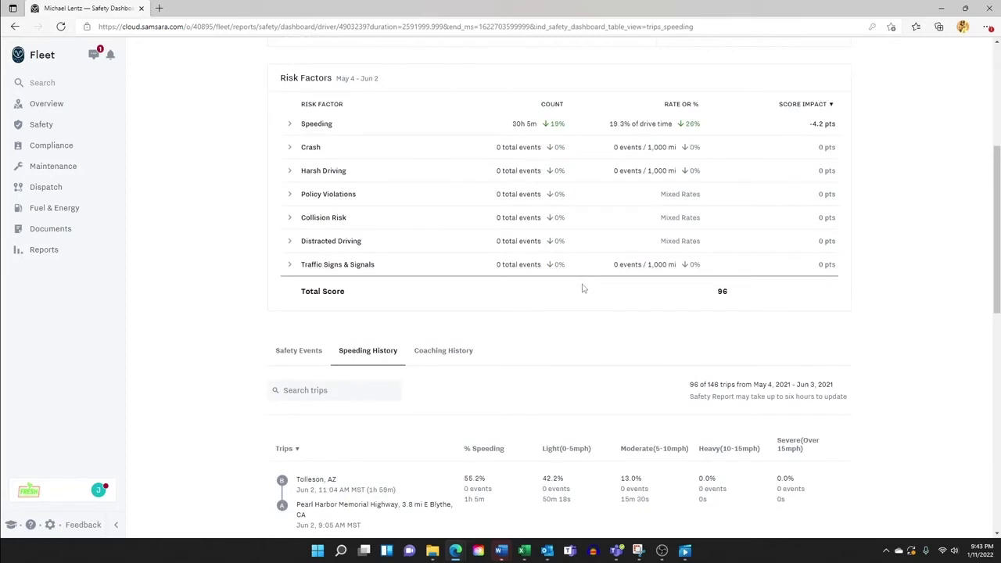
scroll(641, 312, down, 4)
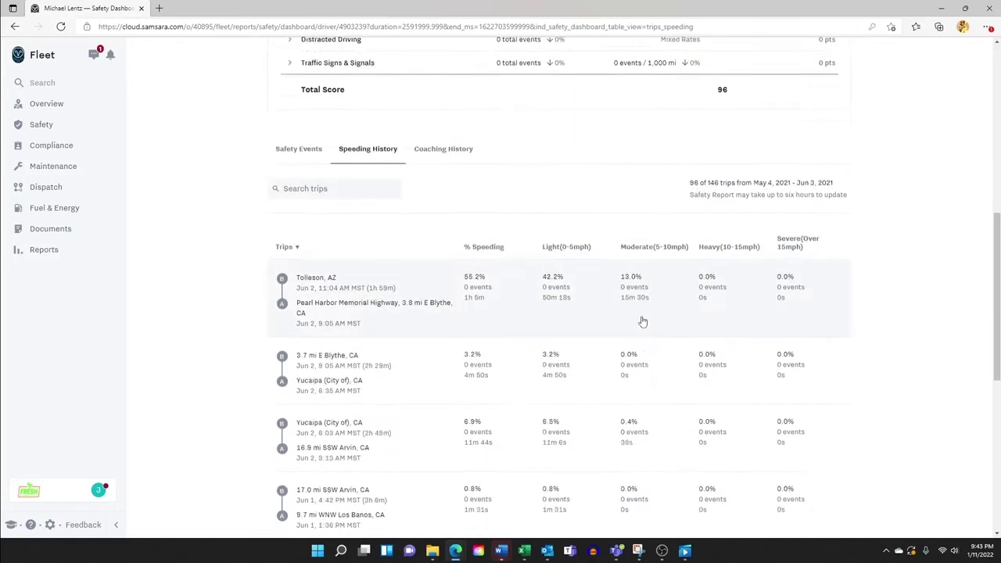
mouse_move(41, 248)
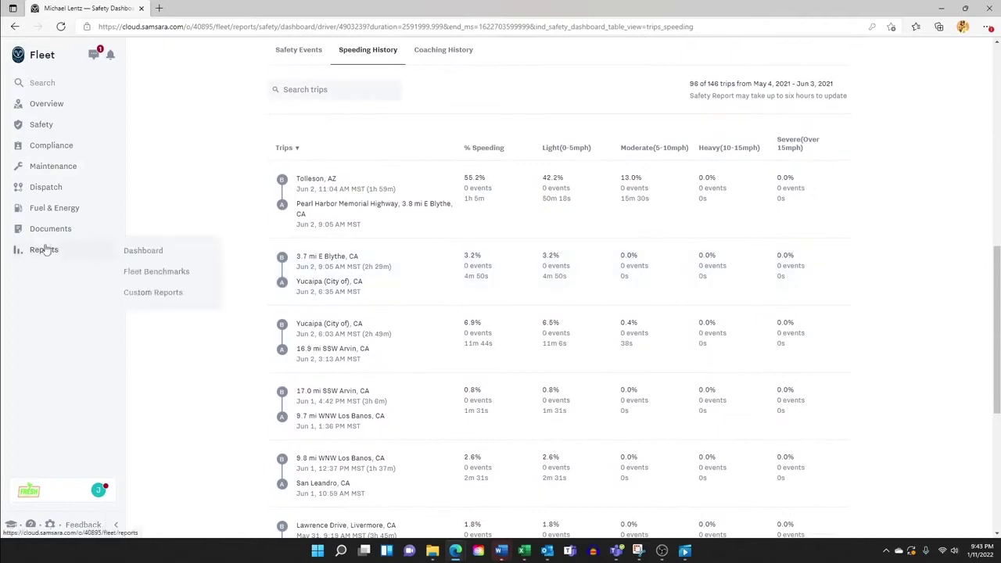
scroll(665, 353, up, 7)
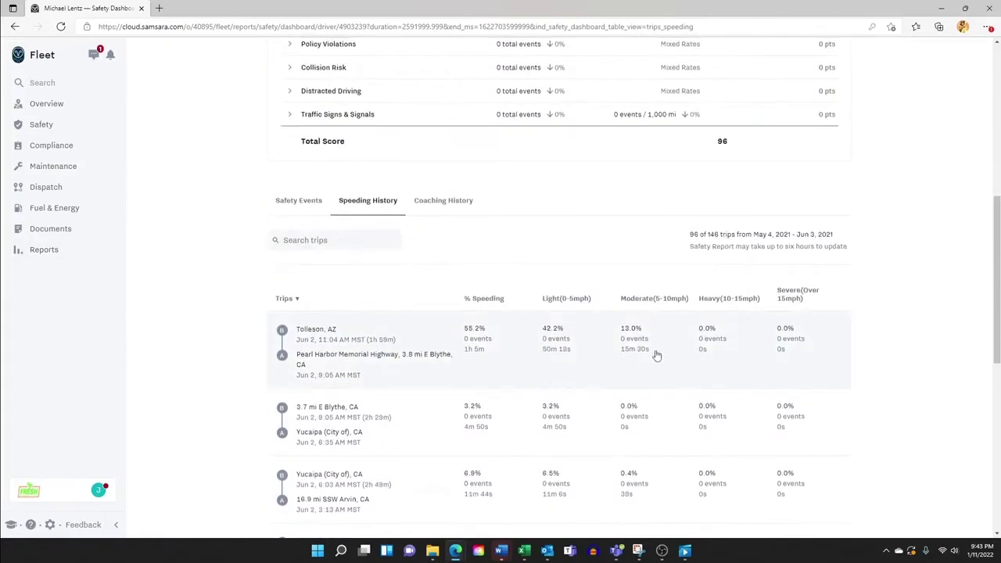
scroll(654, 356, up, 1)
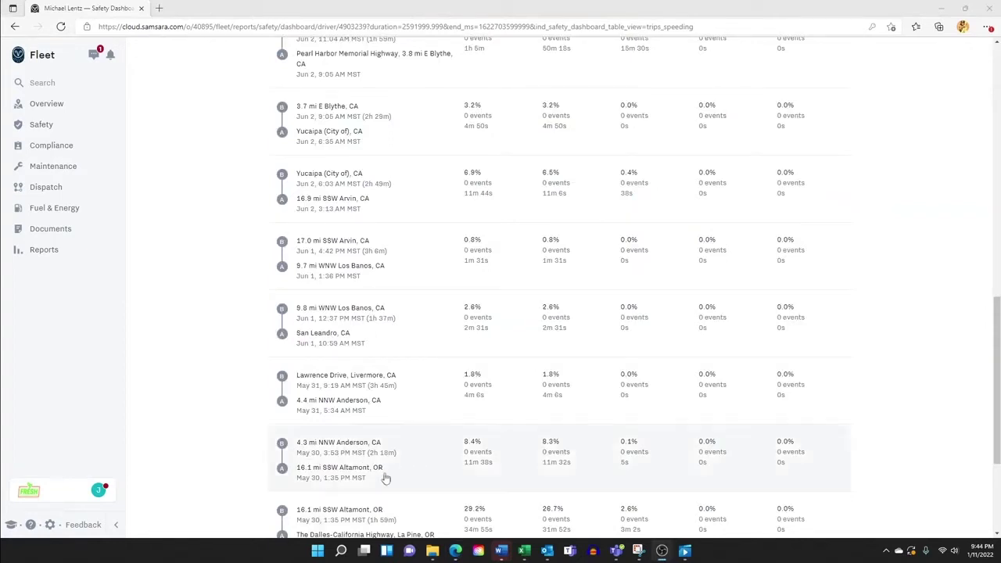
scroll(384, 476, up, 3)
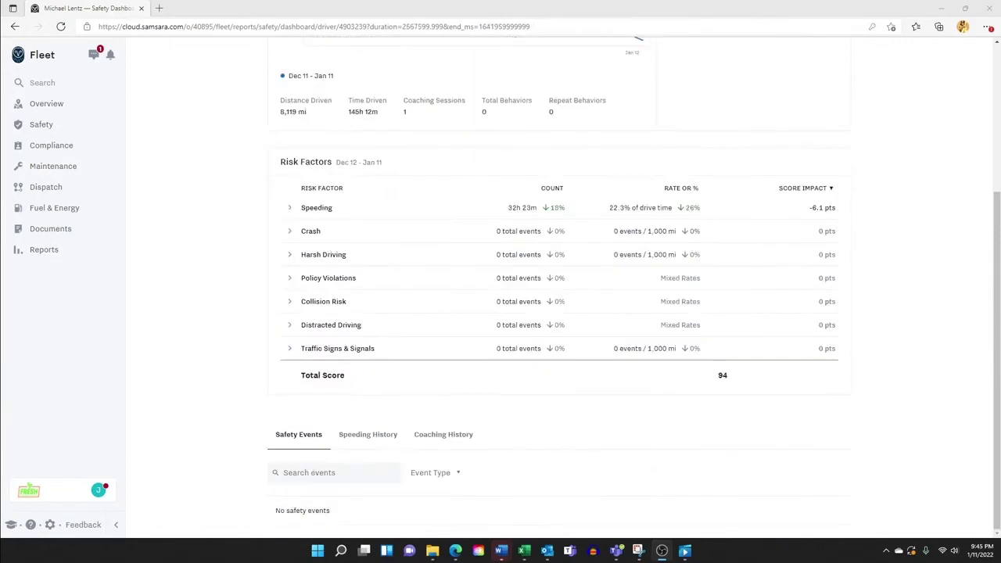
Return to the fleet Safety Overview for Aug 1 – Aug 31, safety score 98
click(41, 126)
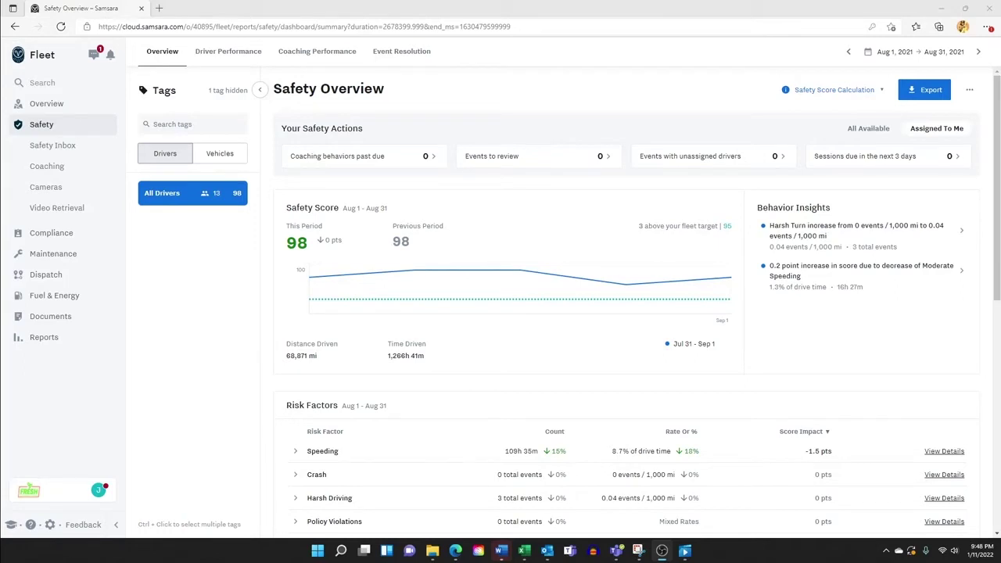
mouse_move(70, 106)
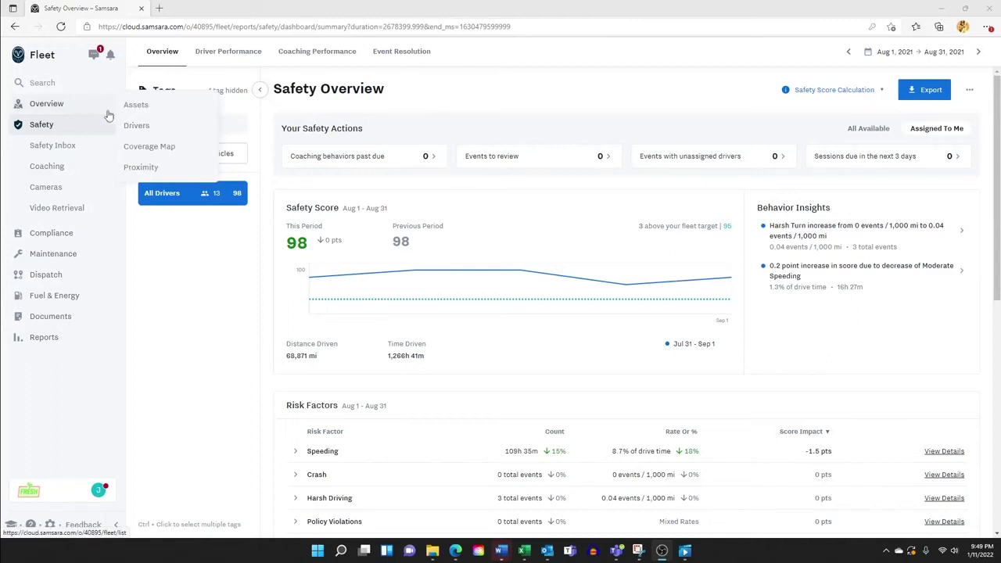
Open Coaching, listing one upcoming harsh-brake session for a driver scoring 99
click(47, 166)
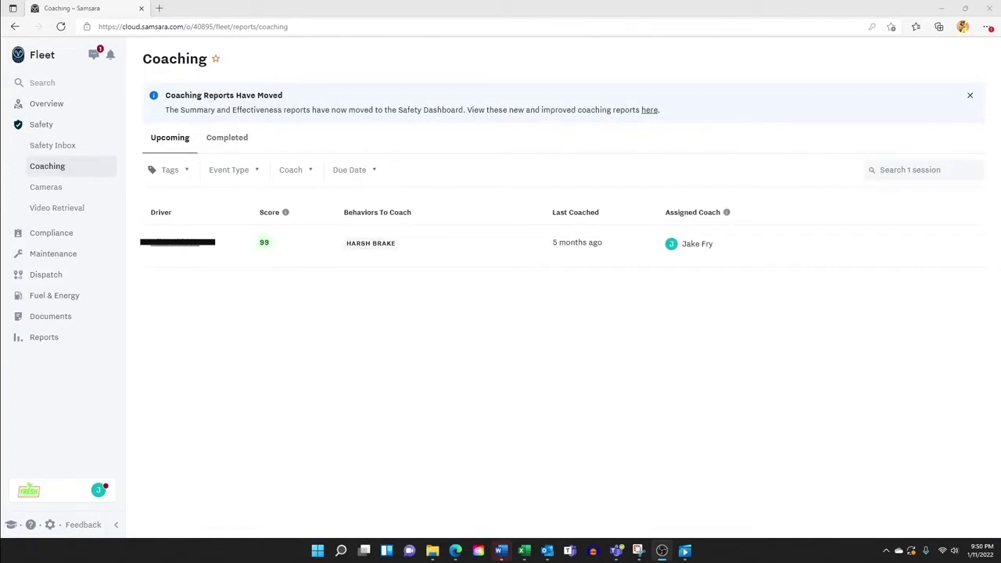
Start coaching the driver on harsh braking and review the Nov 30 dash-cam clip and speed chart
mouse_move(935, 250)
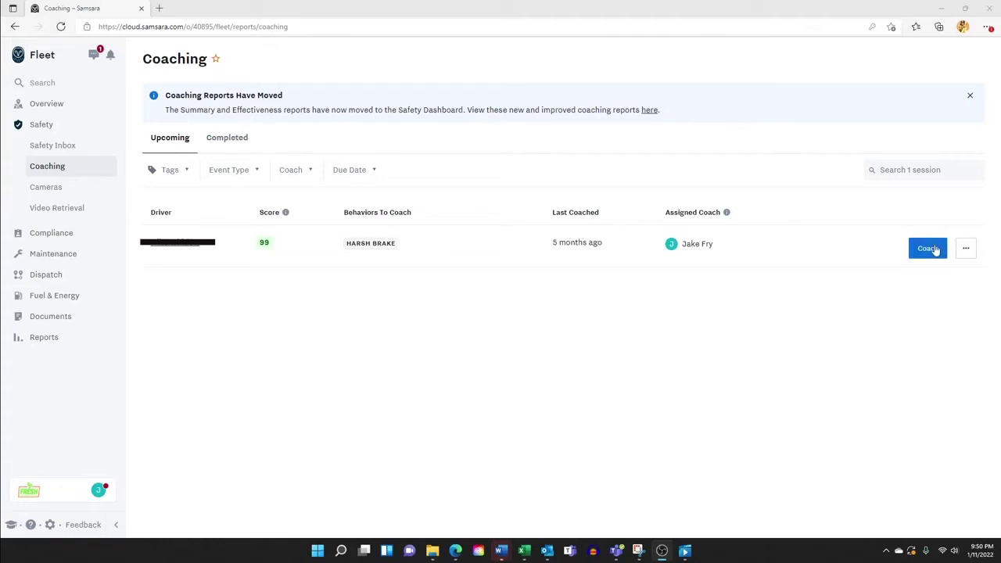
click(934, 249)
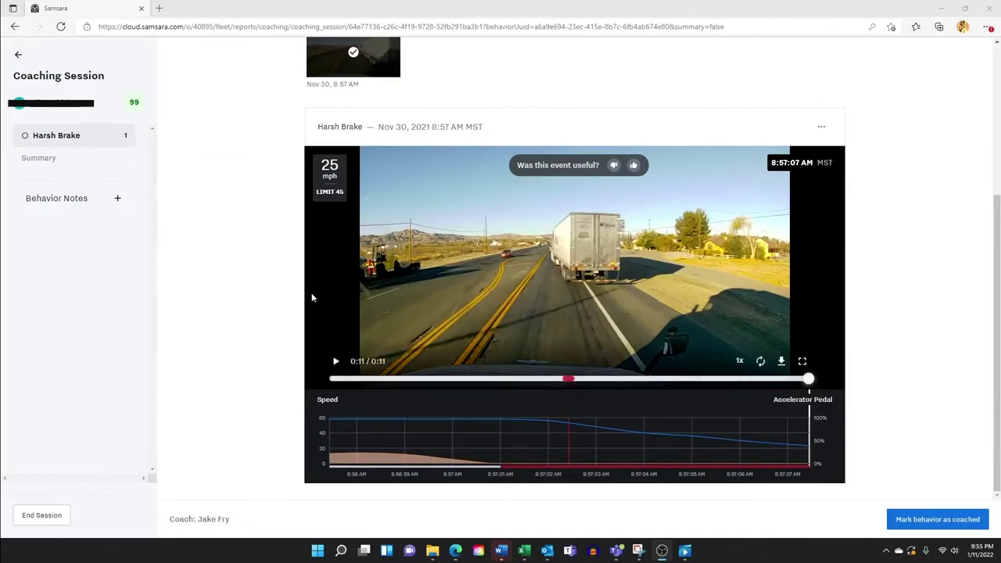
scroll(277, 279, up, 2)
scroll(252, 277, down, 2)
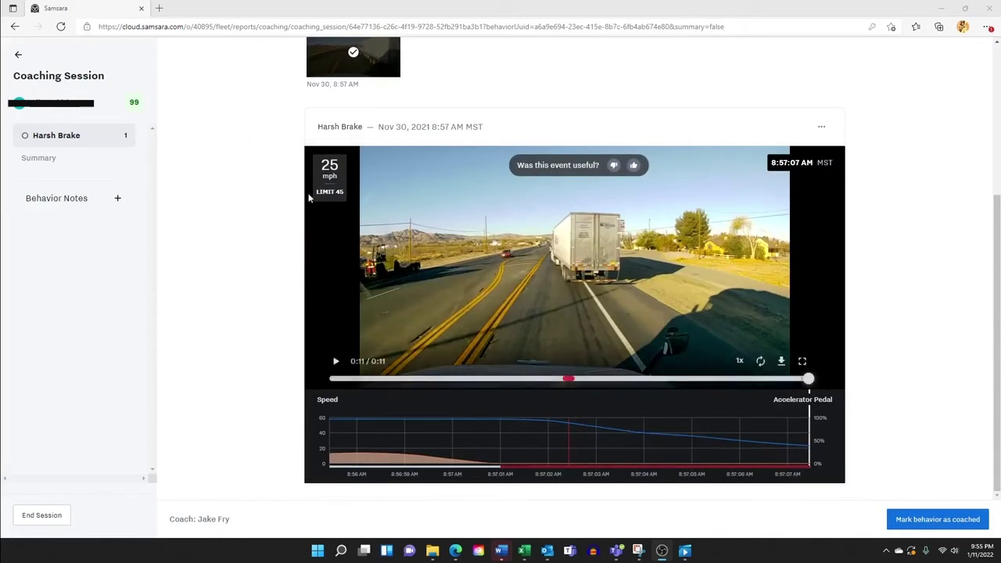
scroll(305, 219, up, 1)
scroll(300, 259, up, 1)
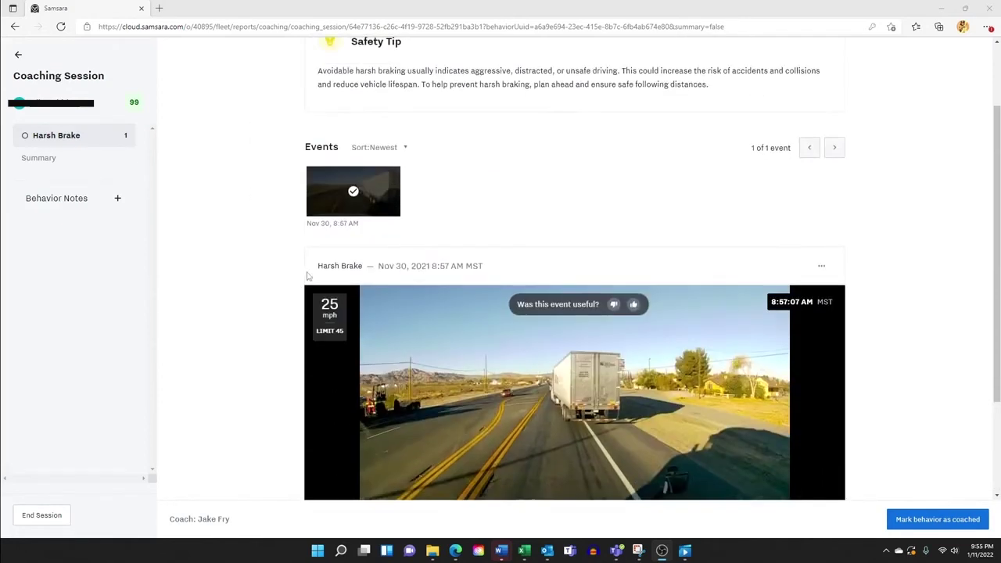
scroll(297, 270, down, 2)
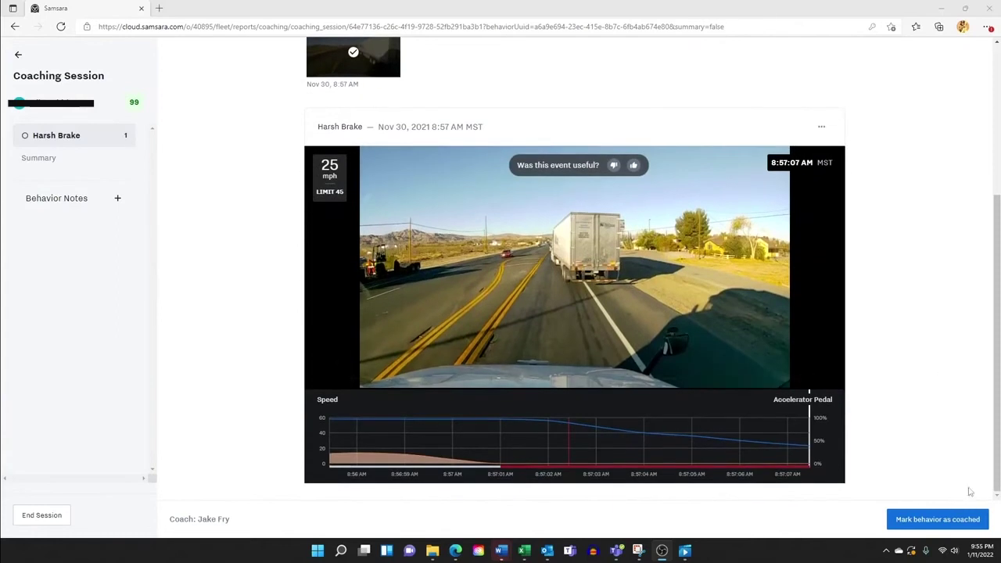
Mark Harsh Brake coached with the note 'Driver did a satisfactory job navigating the situation.' and submit
click(948, 521)
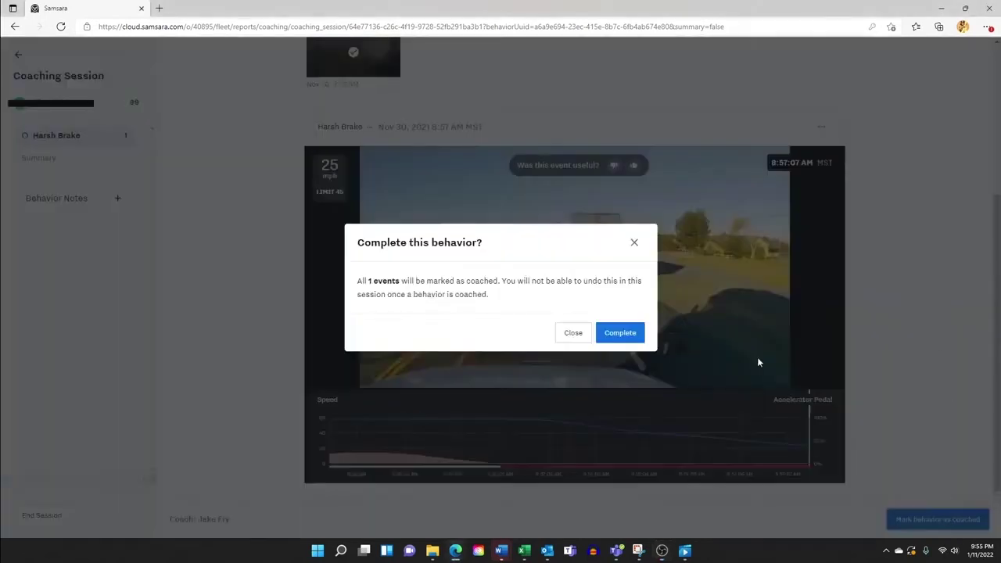
click(623, 333)
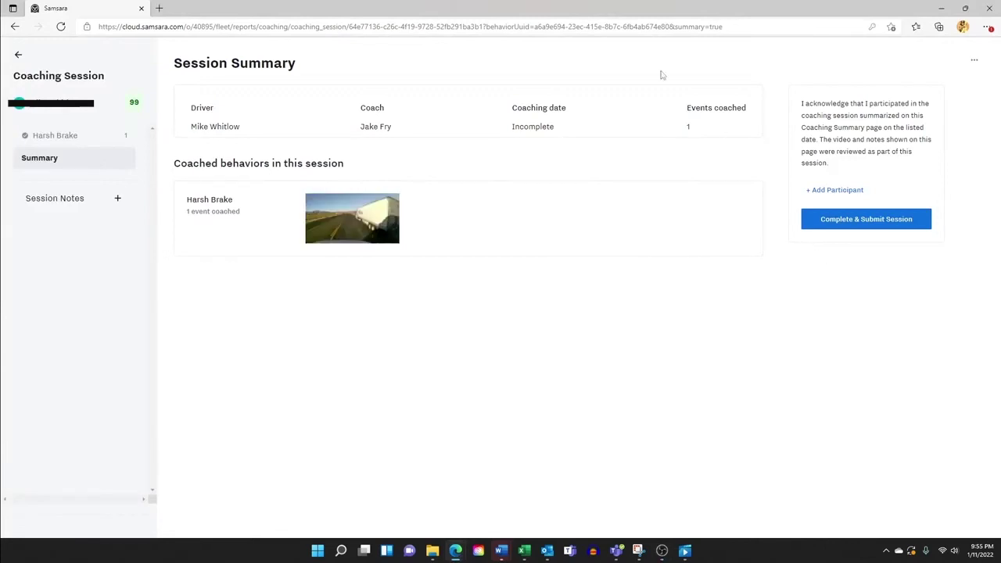
click(118, 198)
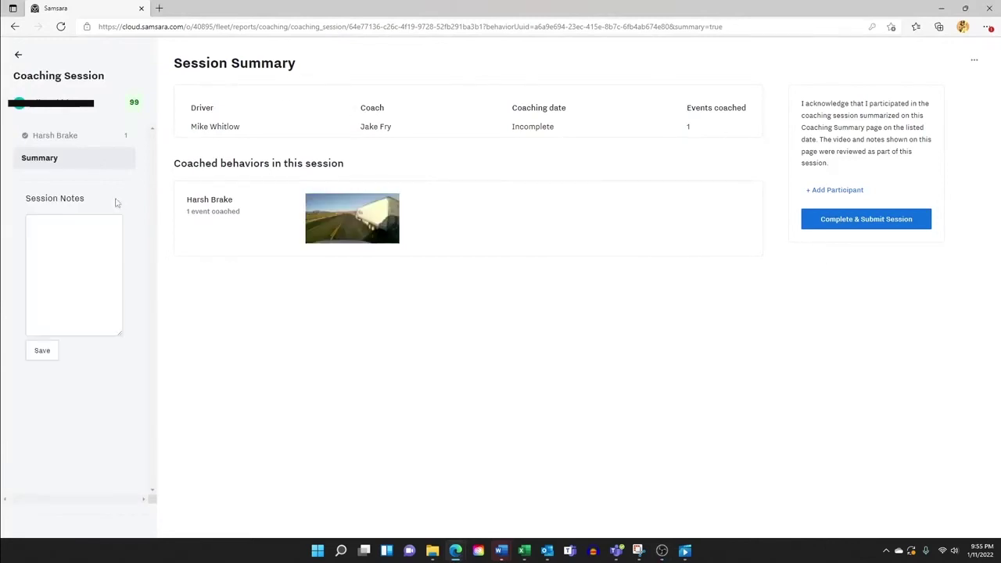
click(103, 264)
text(D)
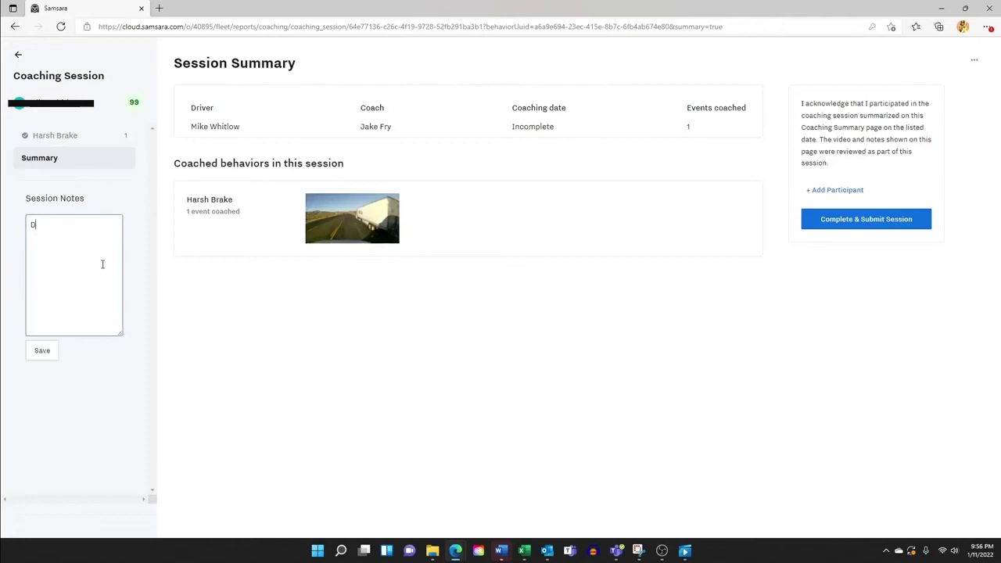
text(river did a satisfactory job)
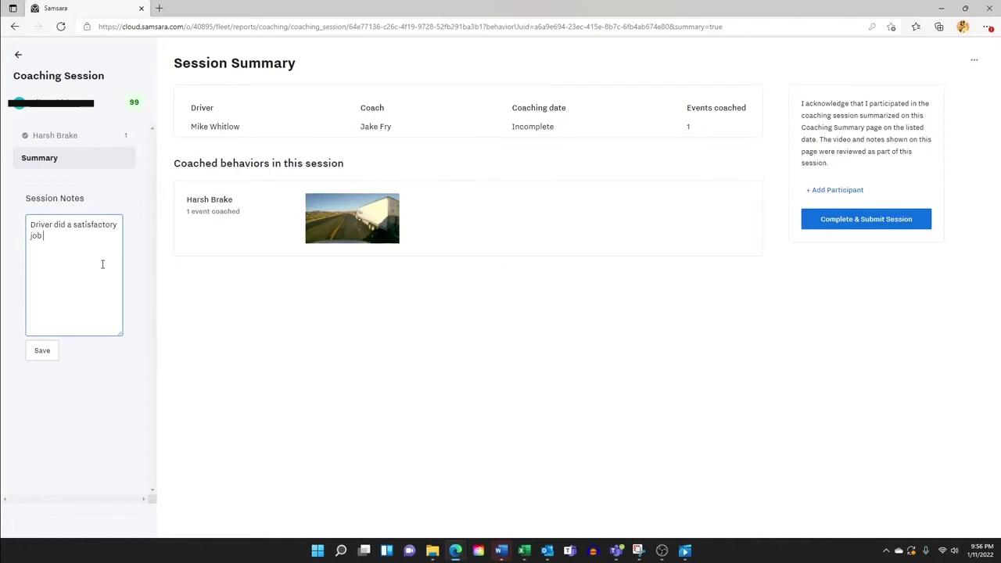
text( navigating the situation.)
click(844, 227)
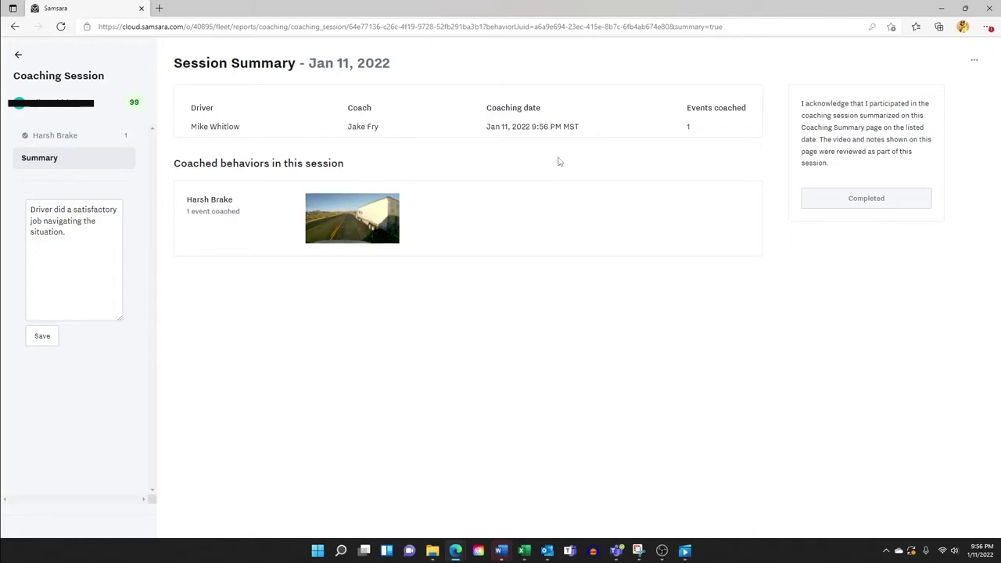
Show the Fuel & Energy report ranking vehicles by efficiency for Jan 4 – Jan 11
click(661, 551)
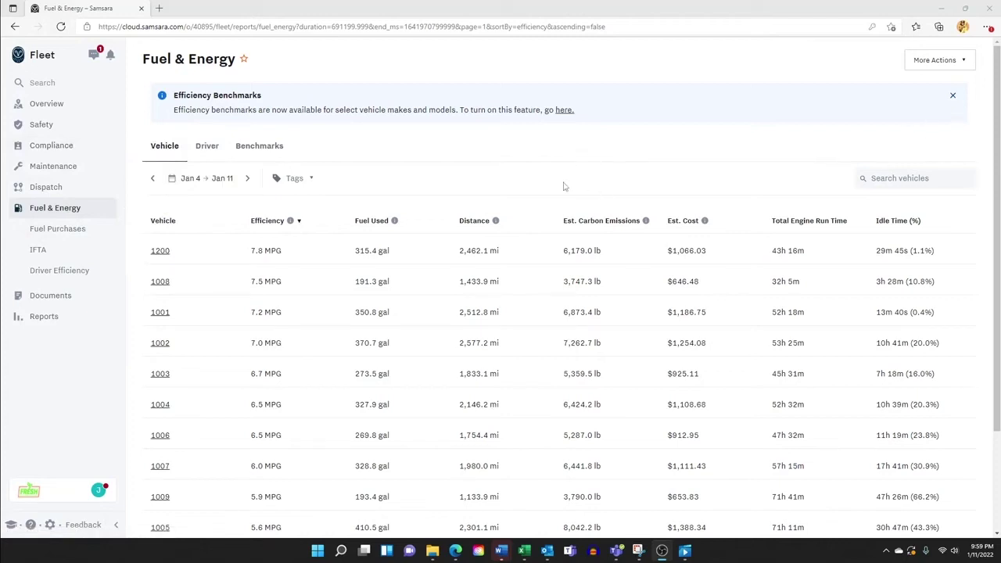
scroll(545, 274, down, 2)
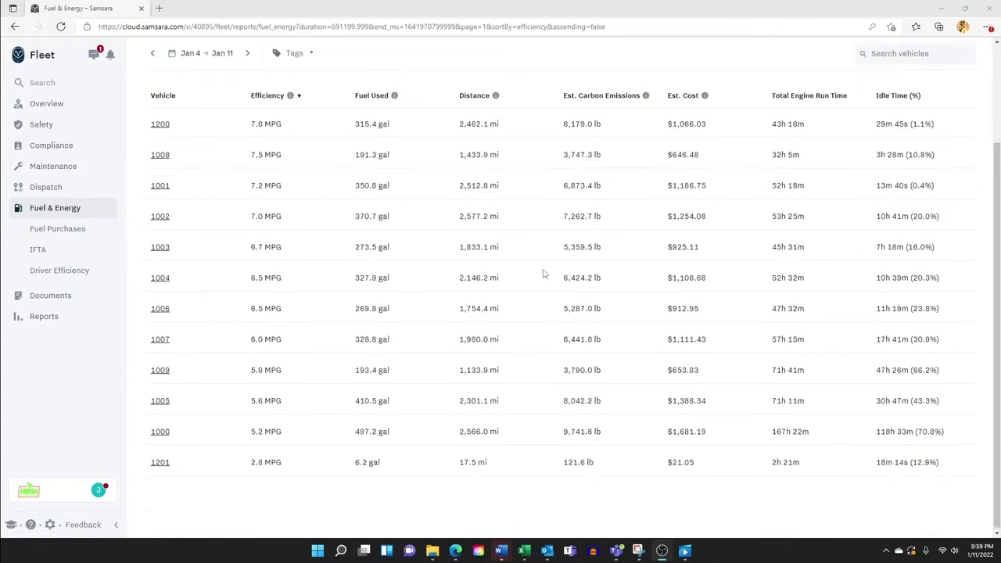
scroll(544, 273, up, 2)
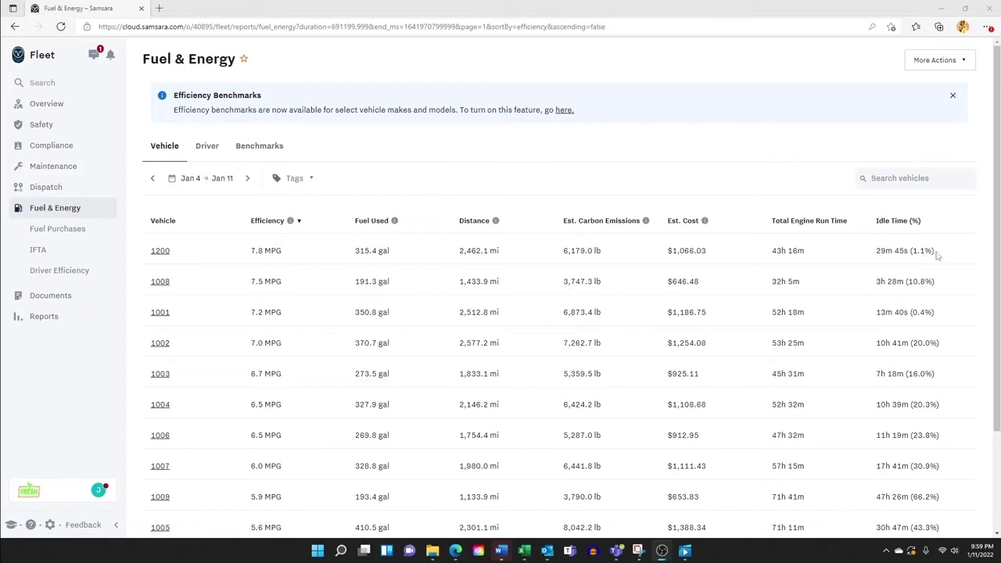
drag(937, 255, 879, 256)
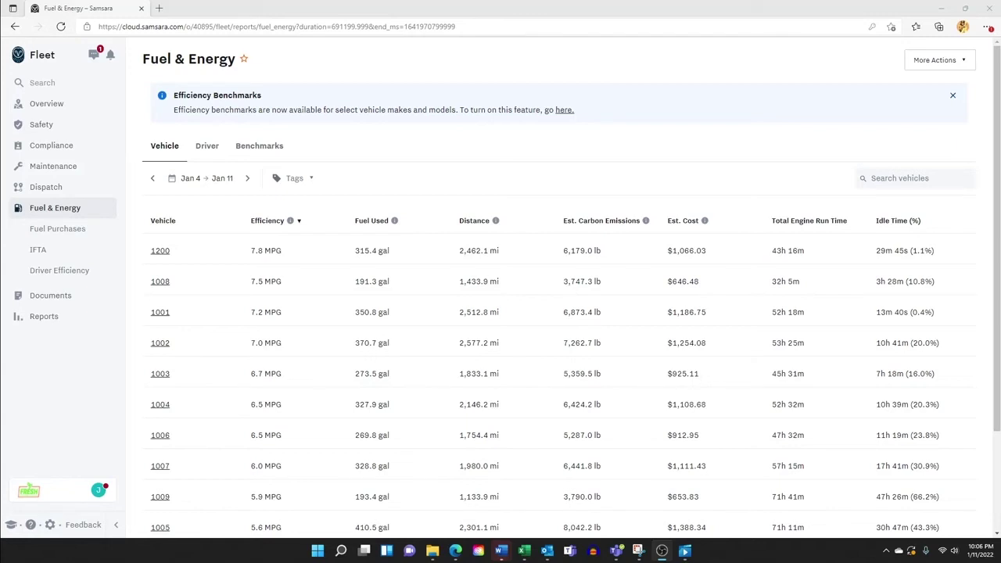
Open the Dec 2021 IFTA report showing 86,878.9 miles and per-jurisdiction taxable mileage
click(38, 249)
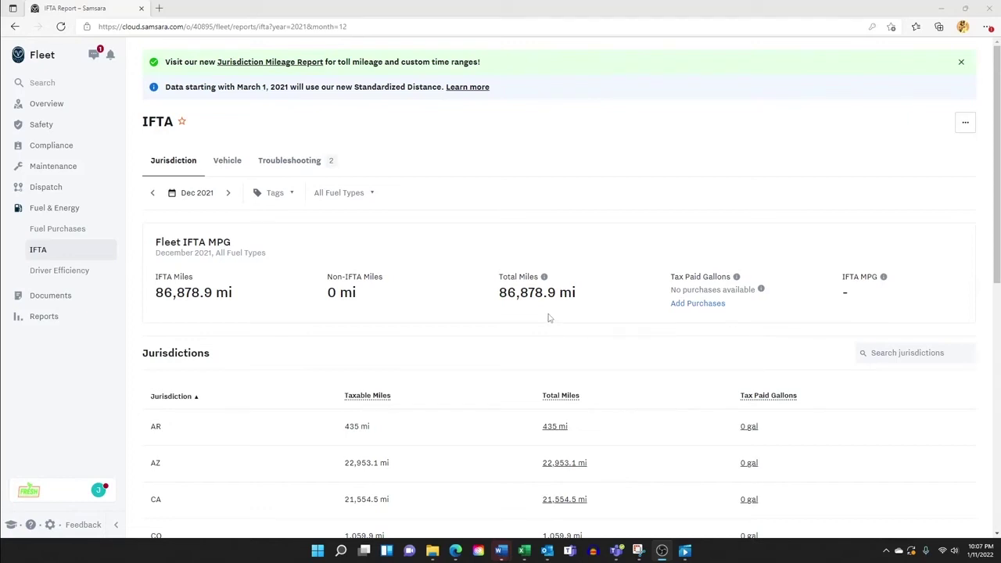
scroll(618, 340, down, 2)
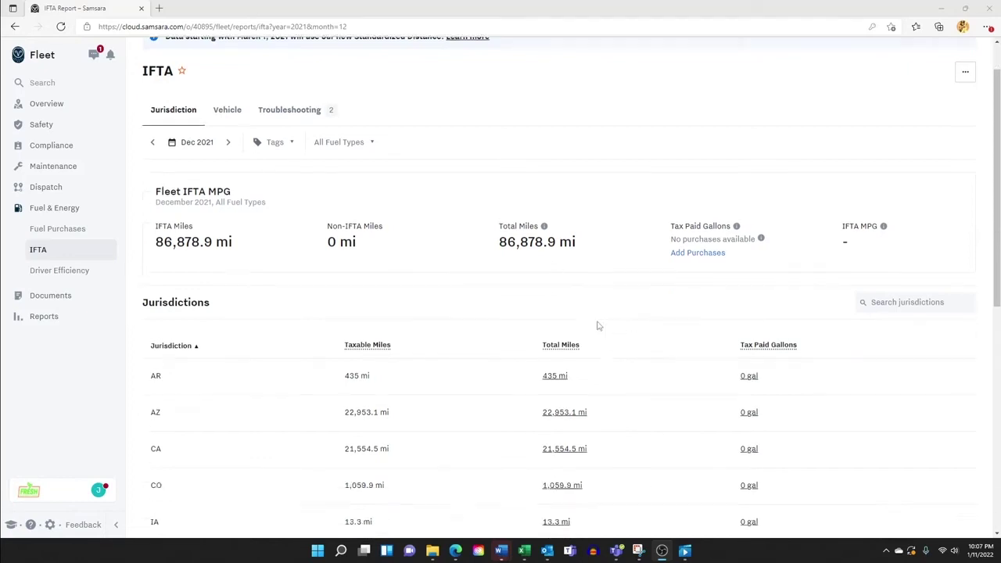
scroll(588, 314, up, 2)
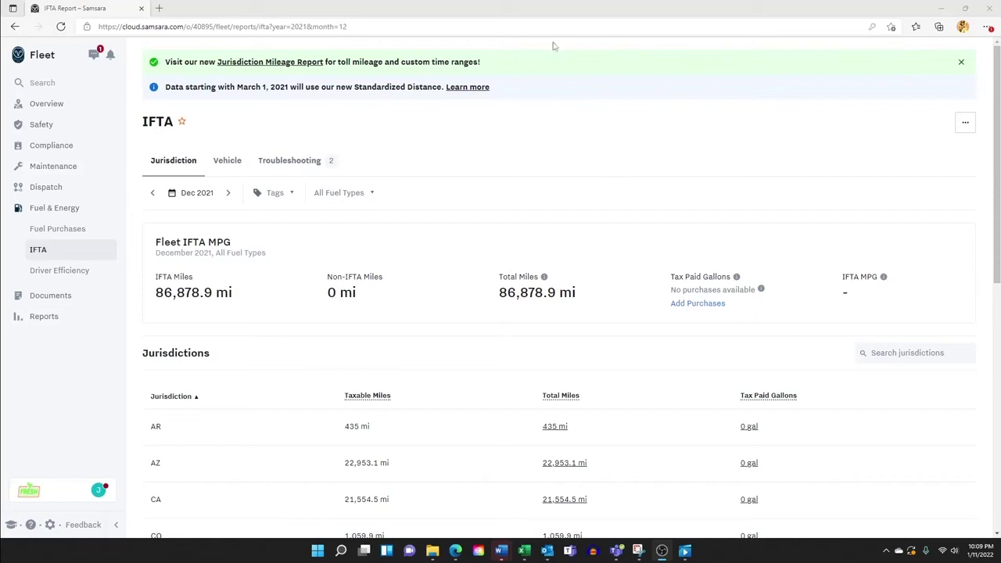
Go to Video Retrieval under Safety to view the Nov 2, 2021 forward dash-cam clip
mouse_move(70, 141)
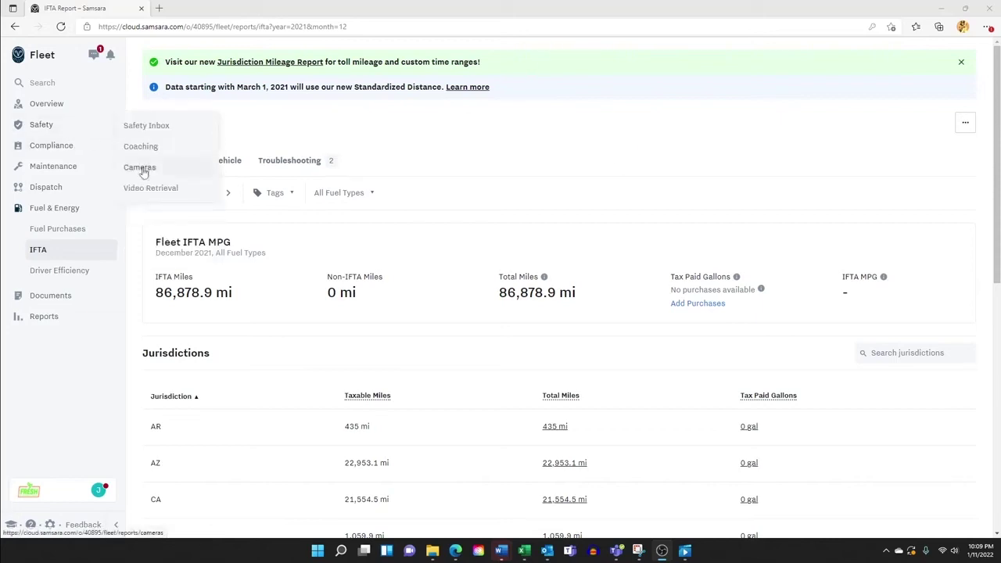
click(156, 188)
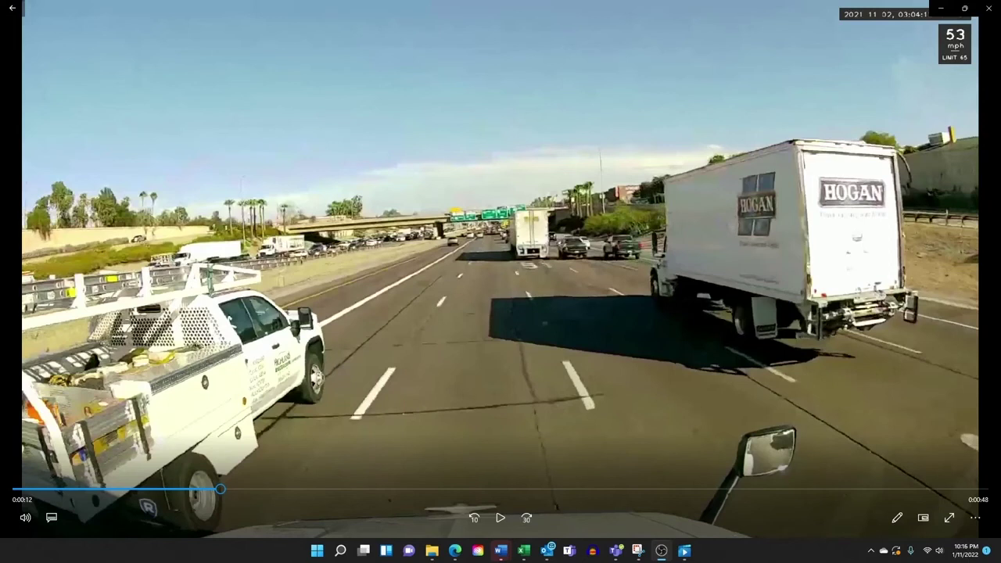
Play the dash-cam clip, pause it at 0:00:17, then resume playback
click(501, 518)
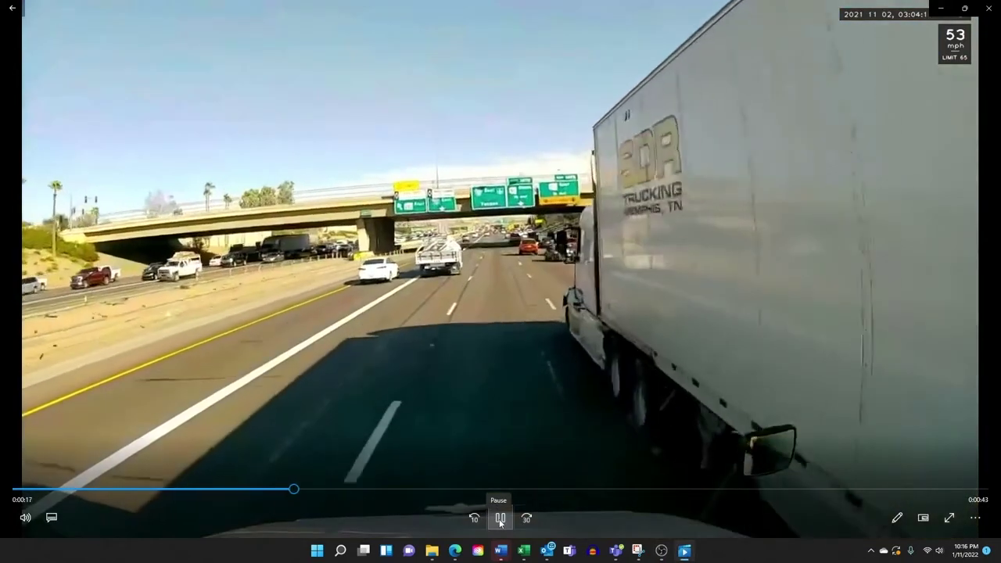
click(500, 518)
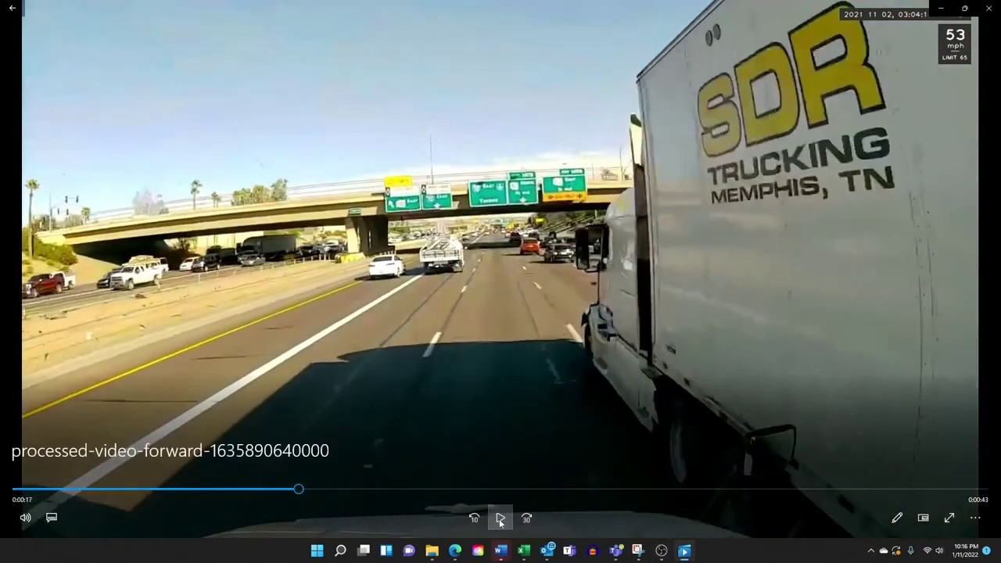
click(500, 518)
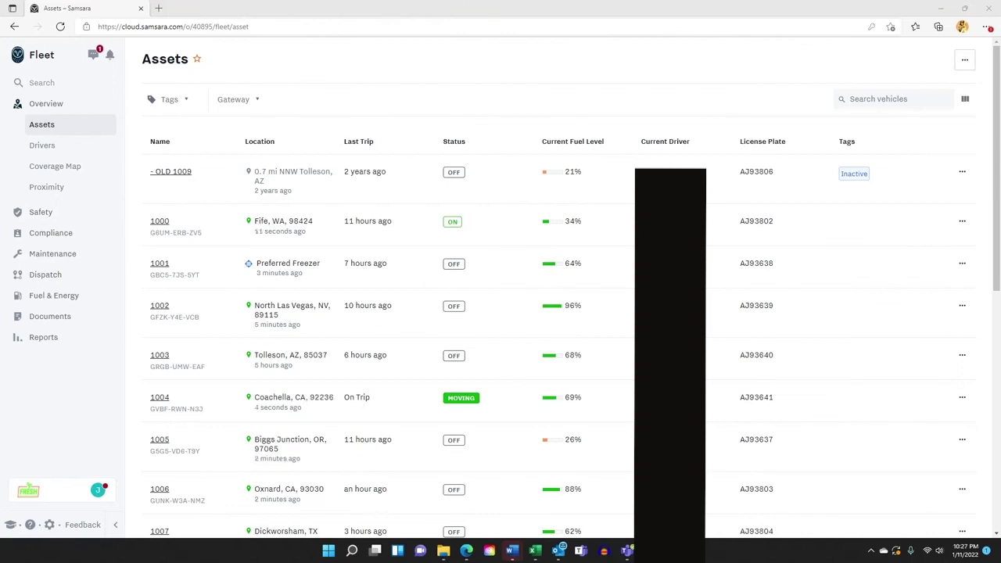
Browse the sidebar submenus for Maintenance, Compliance, Safety, Dispatch, Fuel & Energy and Reports
mouse_move(60, 260)
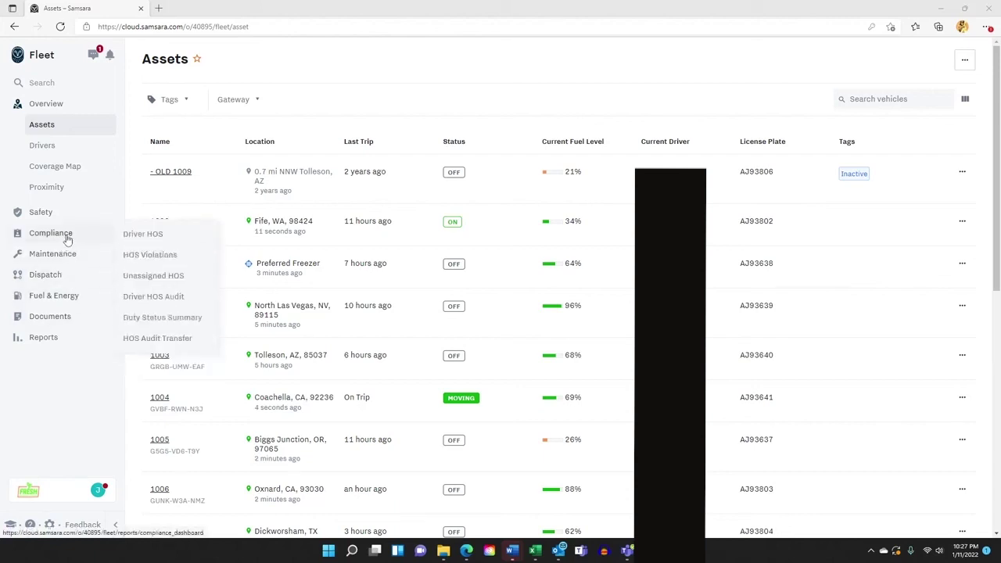
mouse_move(66, 224)
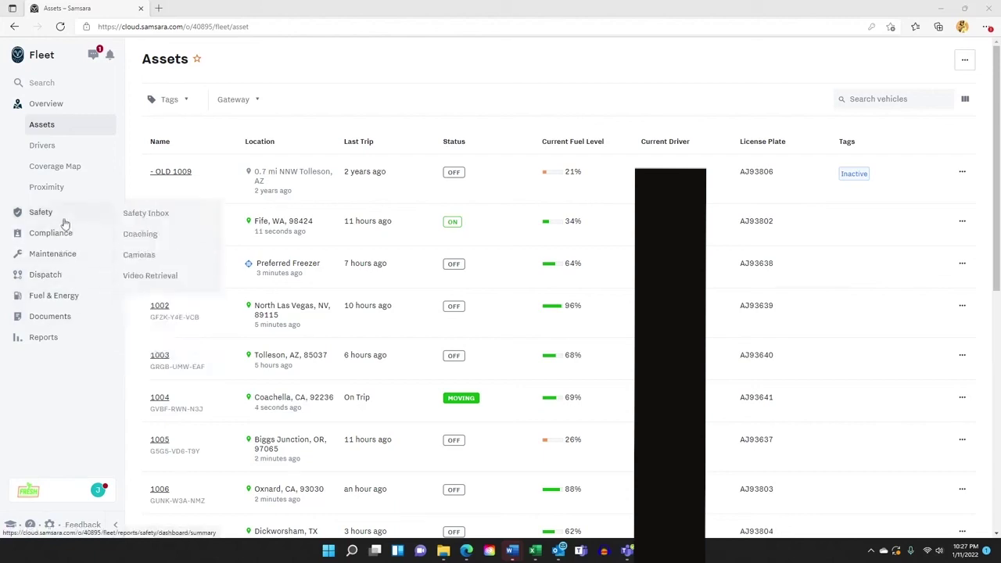
mouse_move(57, 280)
mouse_move(60, 302)
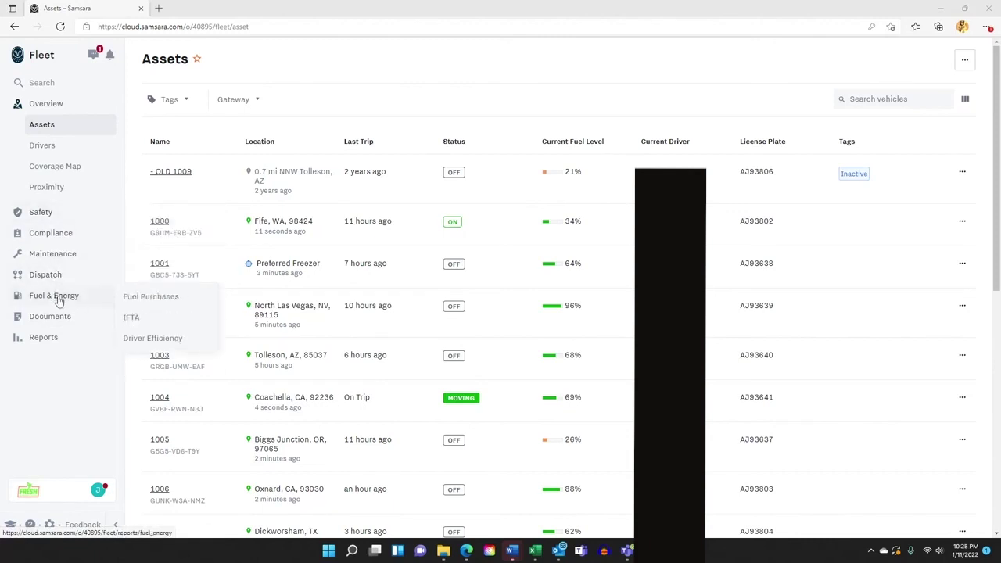
mouse_move(47, 336)
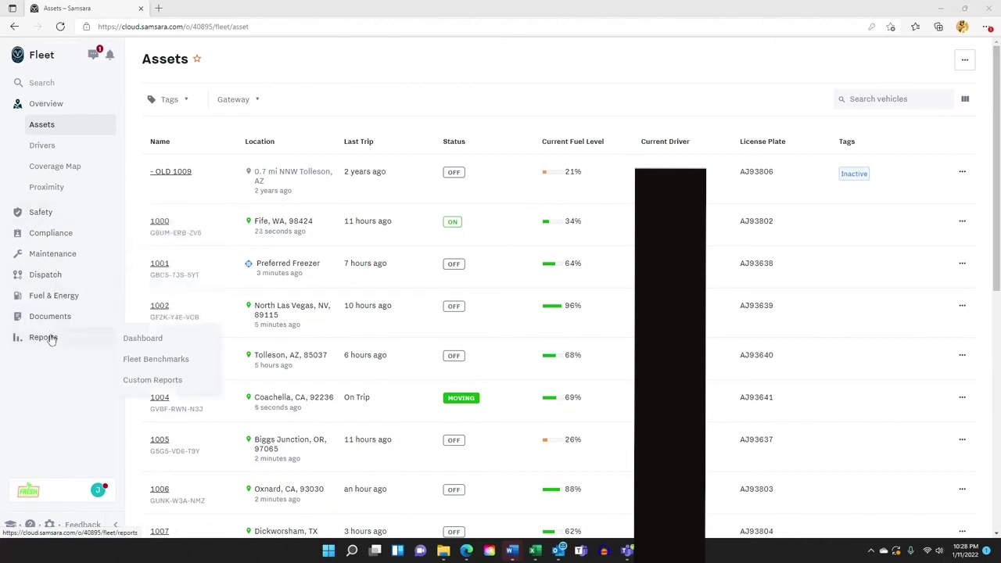